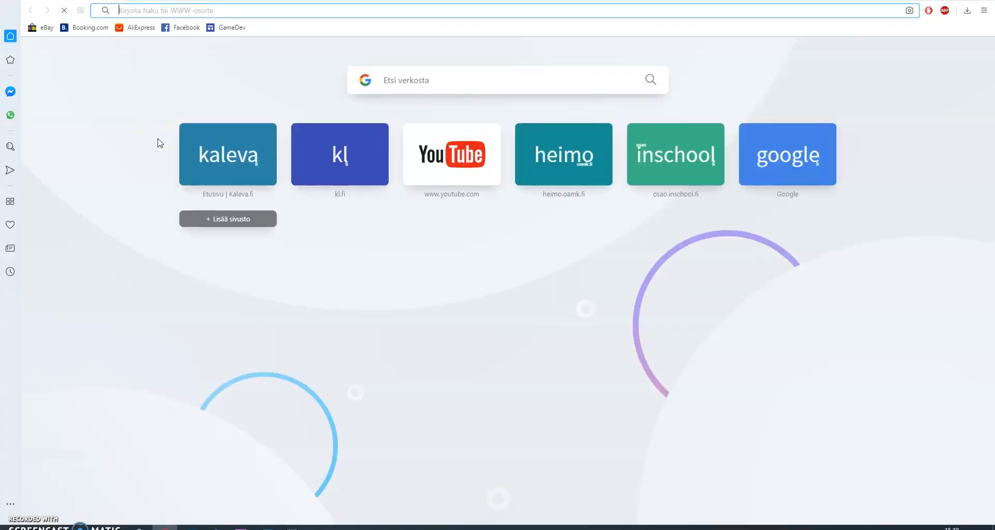
Load outlook.office.com in Opera from the 'ou' address completion to reach the Outlook inbox.
text(outlook.office.com)
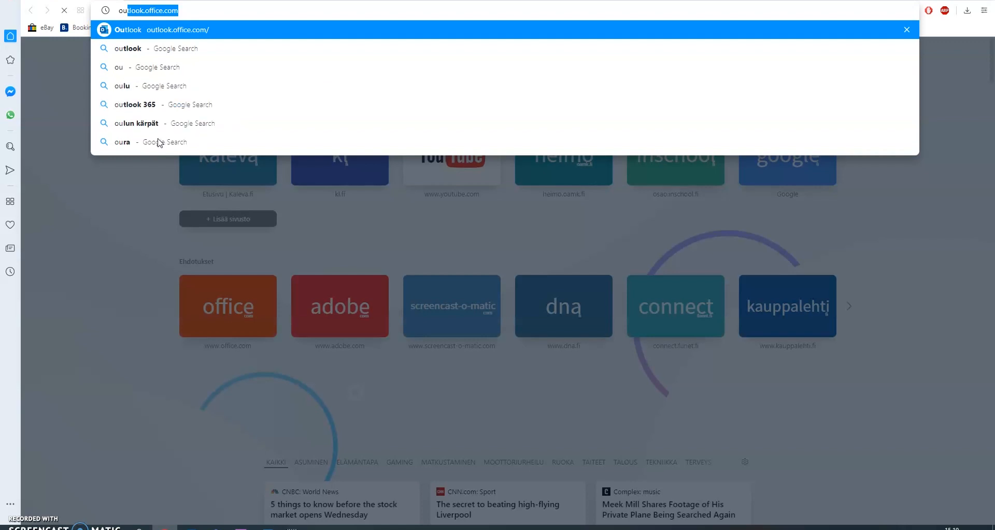
key(Right)
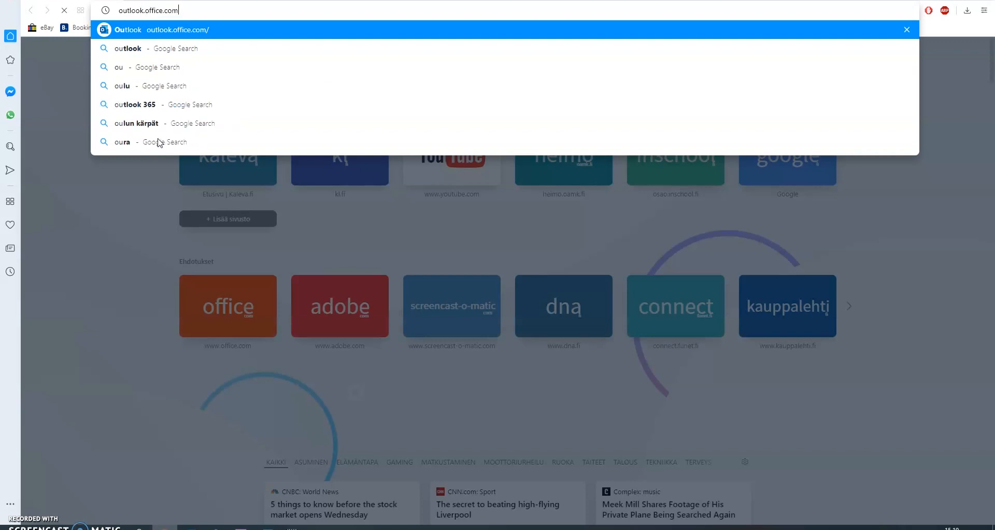
key(Return)
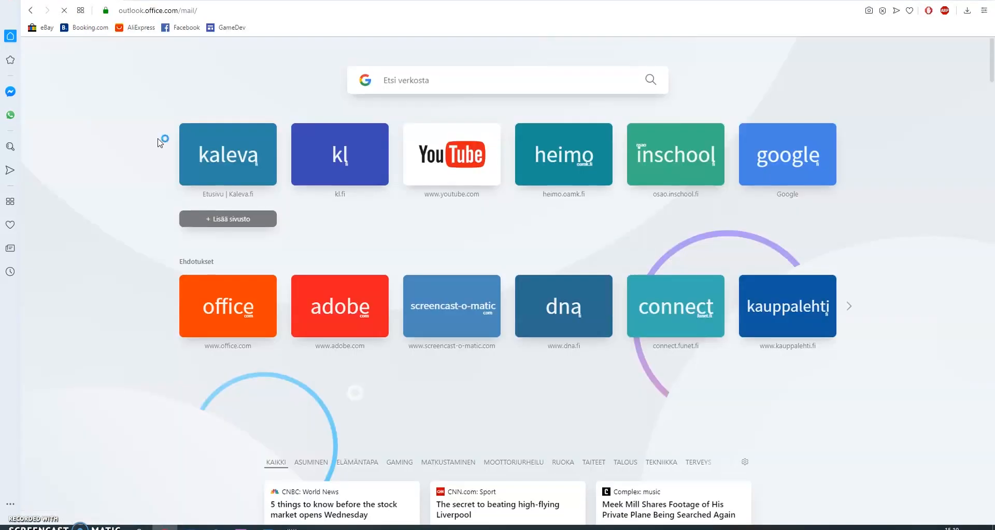
click(161, 140)
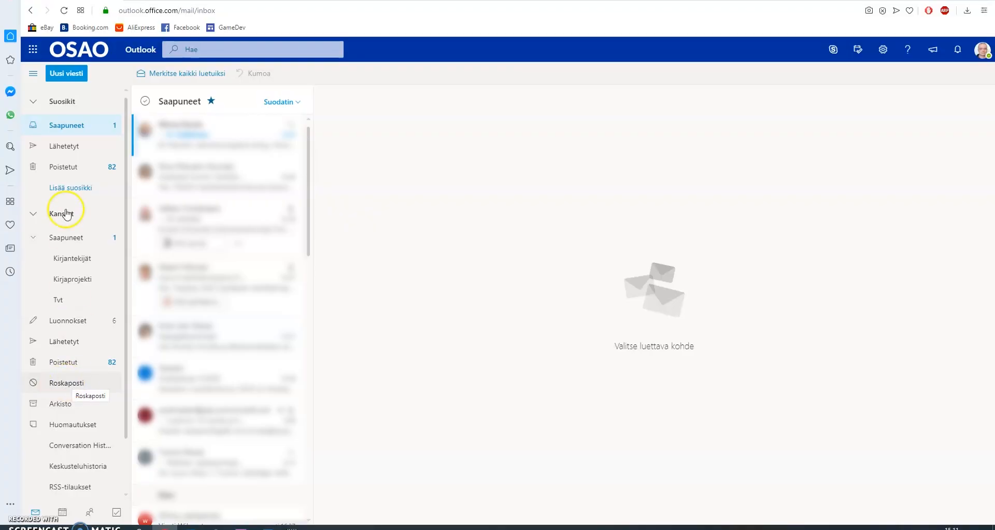
Start a new message to the recipient's Gmail address and add the Piilokopio (Bcc) field.
click(66, 74)
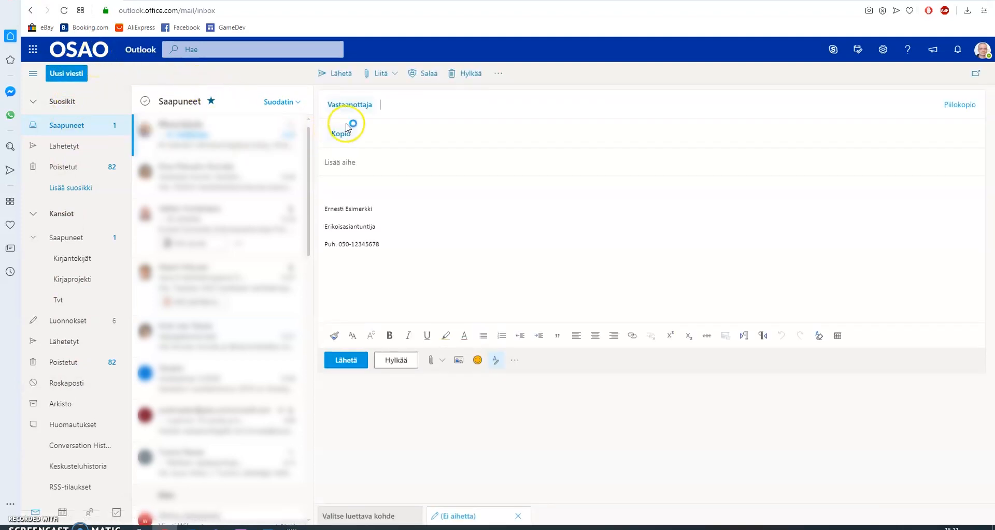
click(409, 104)
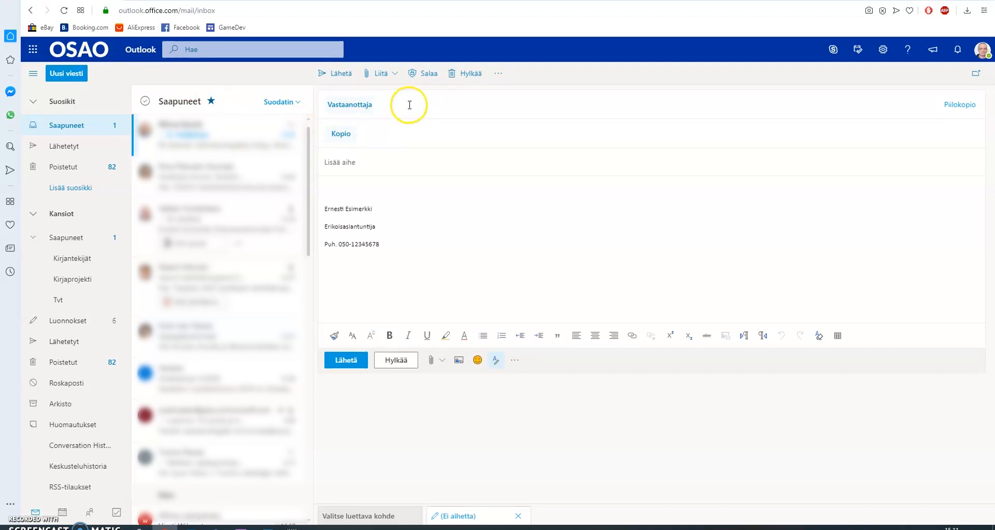
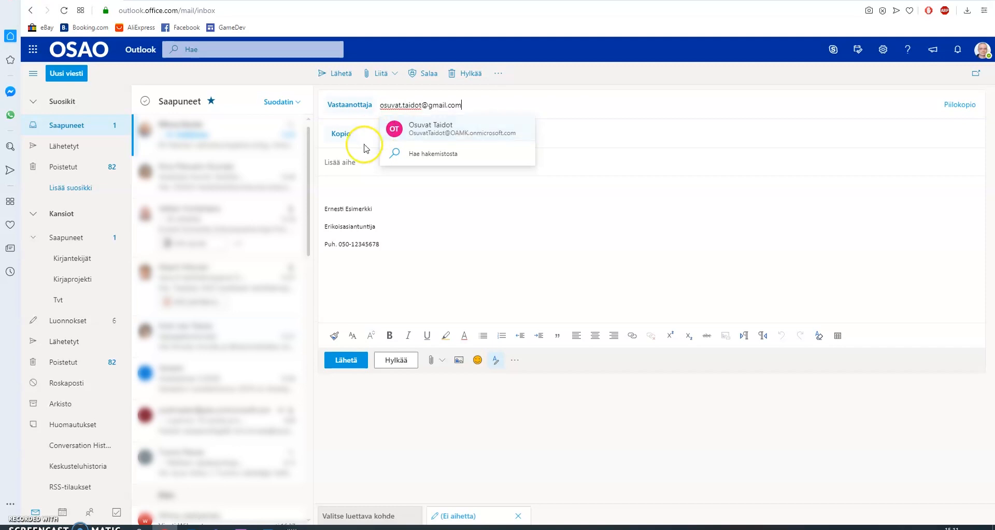
click(363, 134)
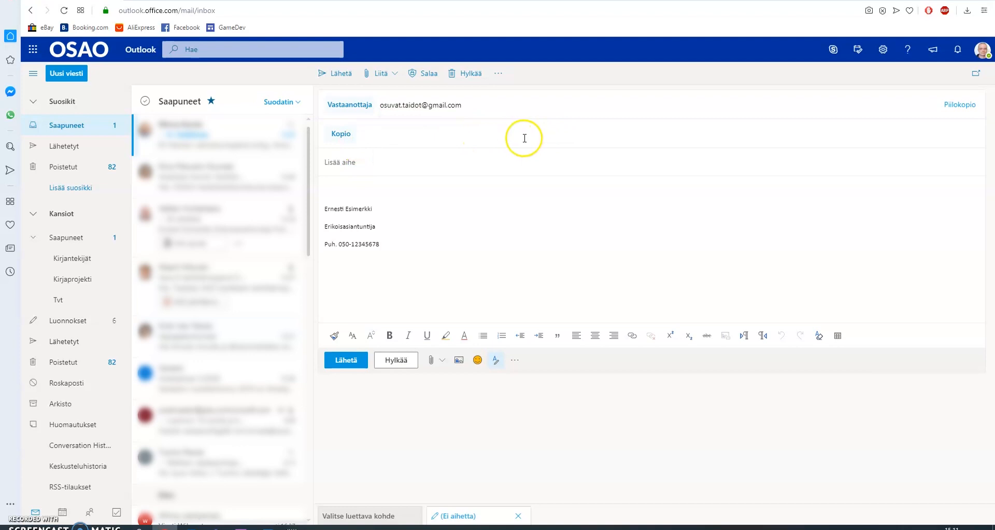
click(953, 106)
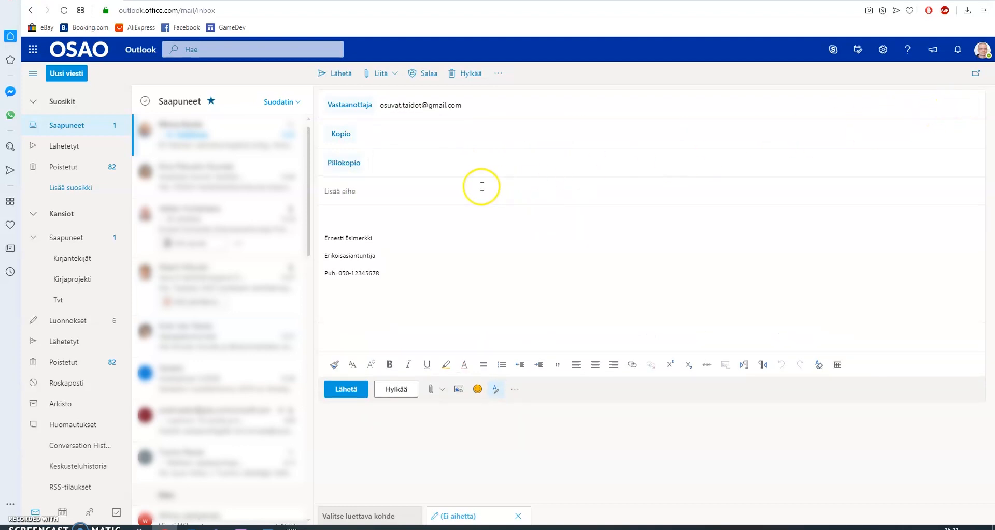
Enter 'Kuva kouluprojektiin' as the subject, then place the cursor in the message body.
click(421, 161)
click(463, 214)
text(Kuvai)
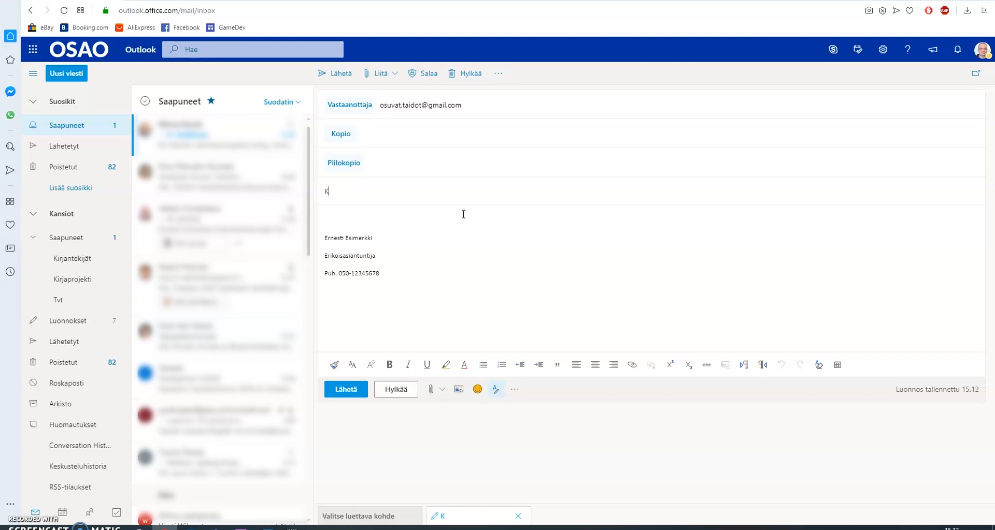
key(BackSpace)
text(ia)
key(BackSpace)
key(BackSpace)
text(a kouluprojektiin)
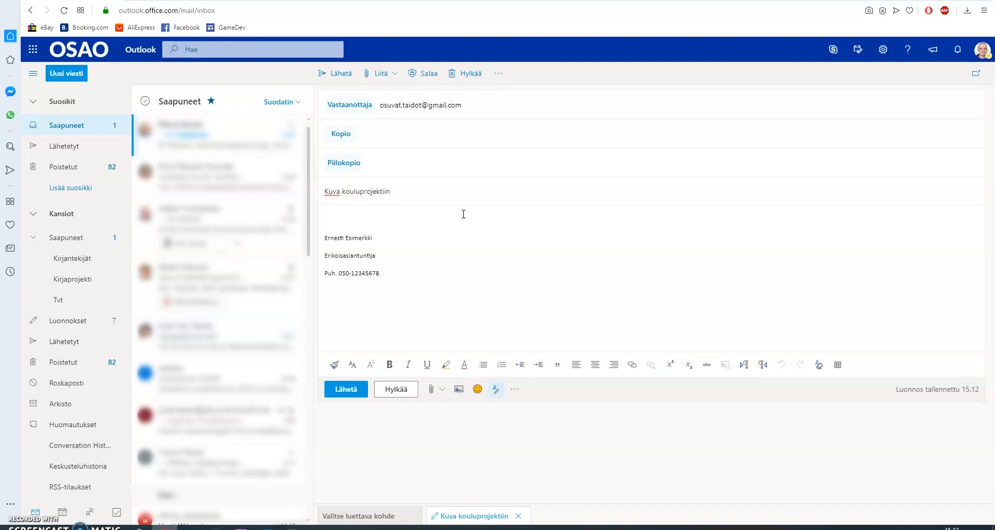
click(454, 213)
Write 'Tervehdys!', 'Tässä sinulle oiva kuva projektiasi ajatellen.' and 'Terveisin' on separate body lines.
text(Tervehdys!)
key(Return)
key(Return)
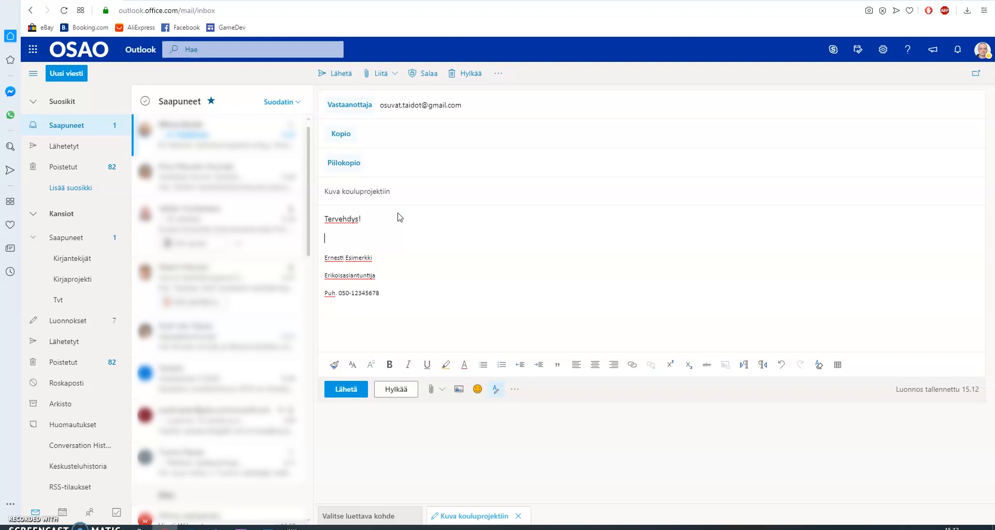
text(Tässä sinulle oiva kuva projektiasti)
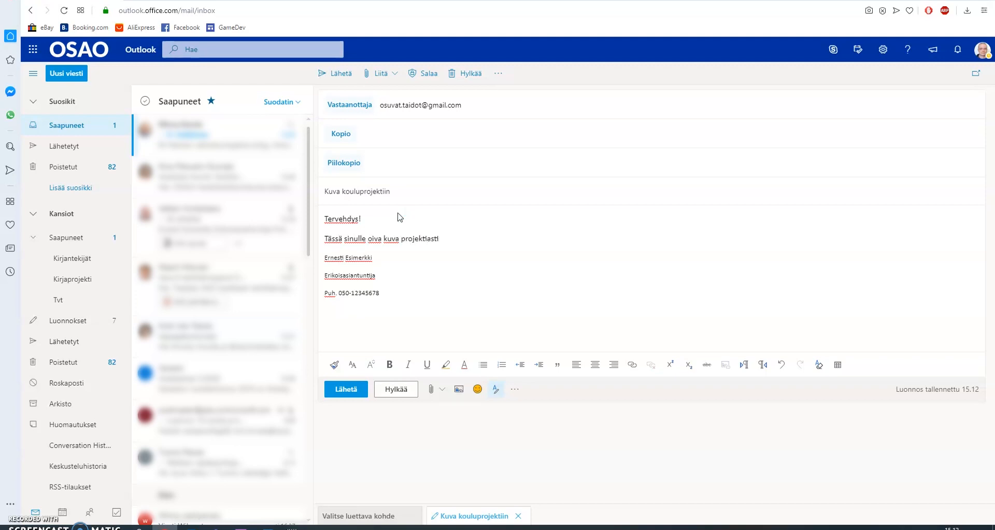
text(i )
text(ajatellen.)
key(Return)
text(Terveisin)
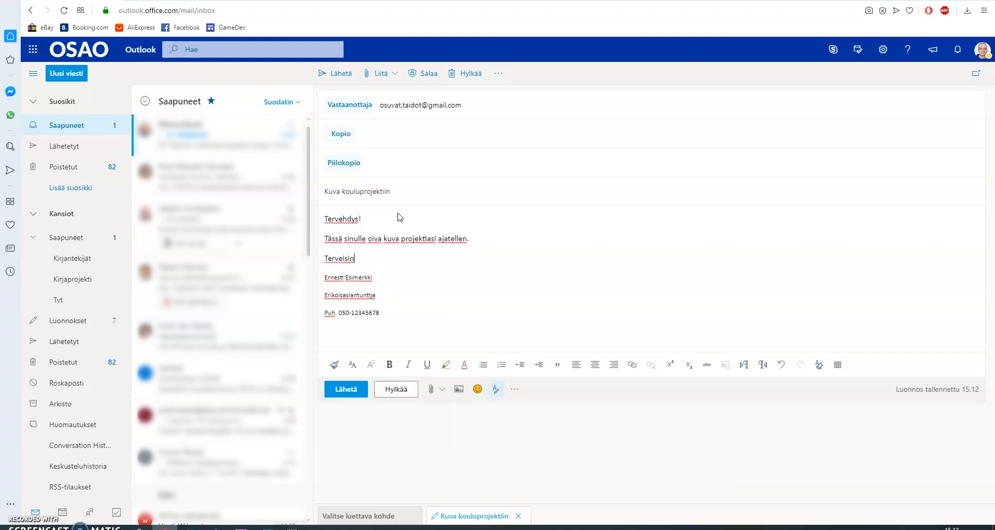
key(Return)
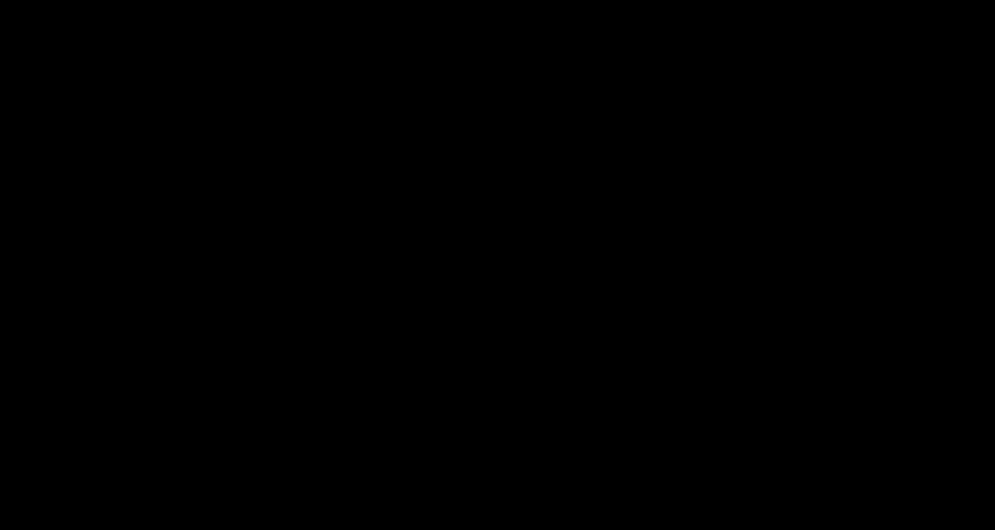
Insert the 'auto' car image from the Työpöytä folder inline into the message body.
click(389, 74)
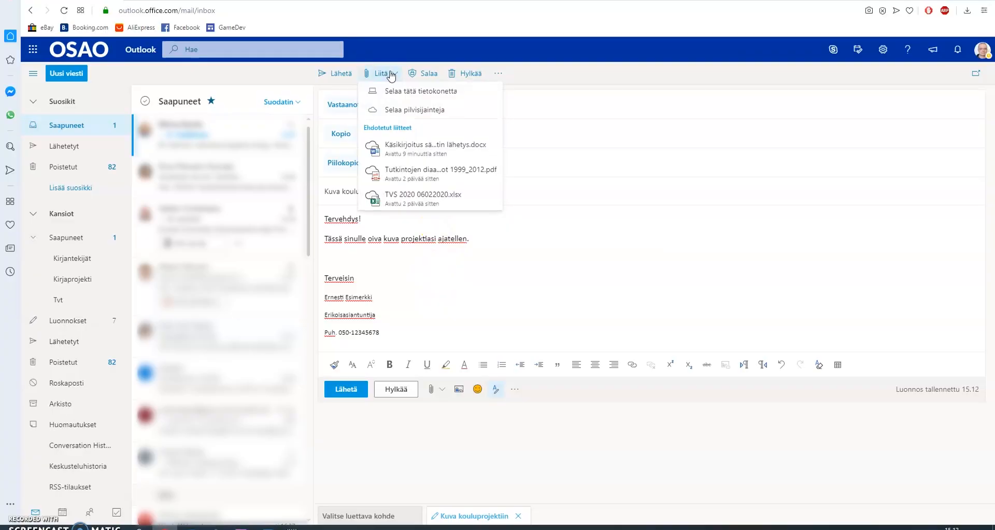
click(395, 92)
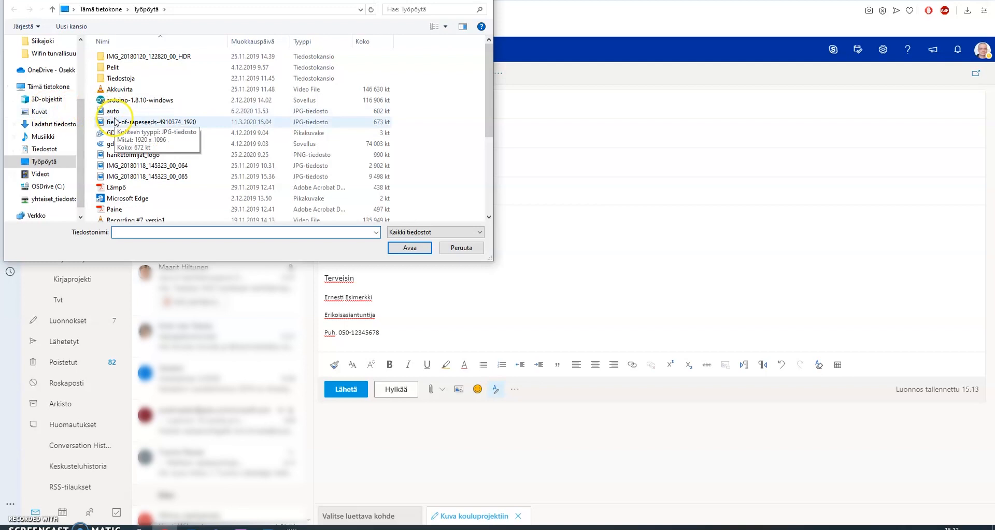
click(113, 111)
click(409, 248)
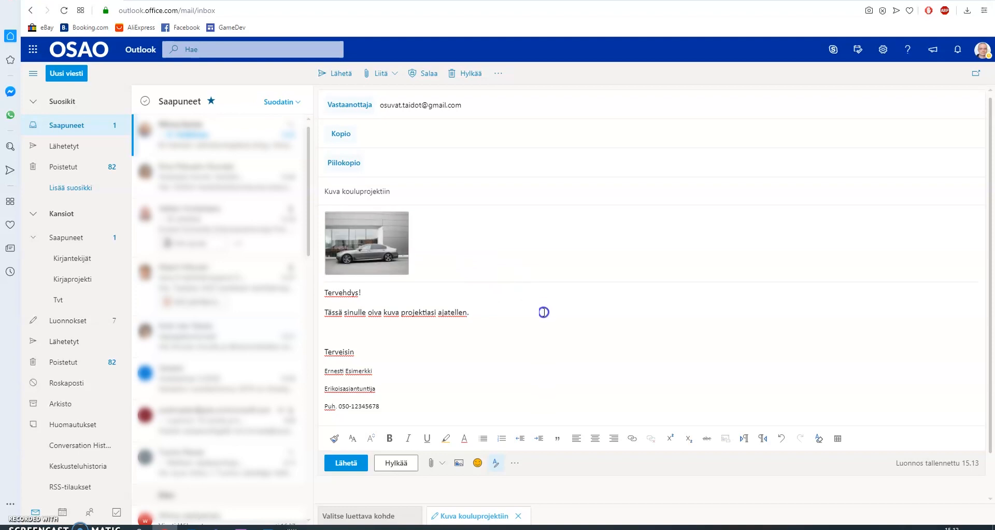
Make 'projektiasi' bold in the body sentence and send the email with Lähetä.
scroll(544, 313, down, 1)
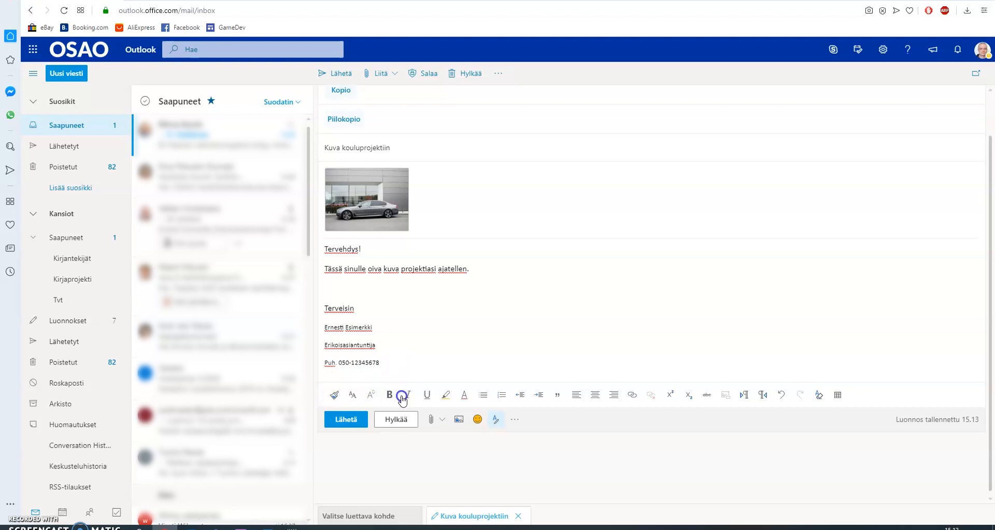
drag(437, 269, 396, 271)
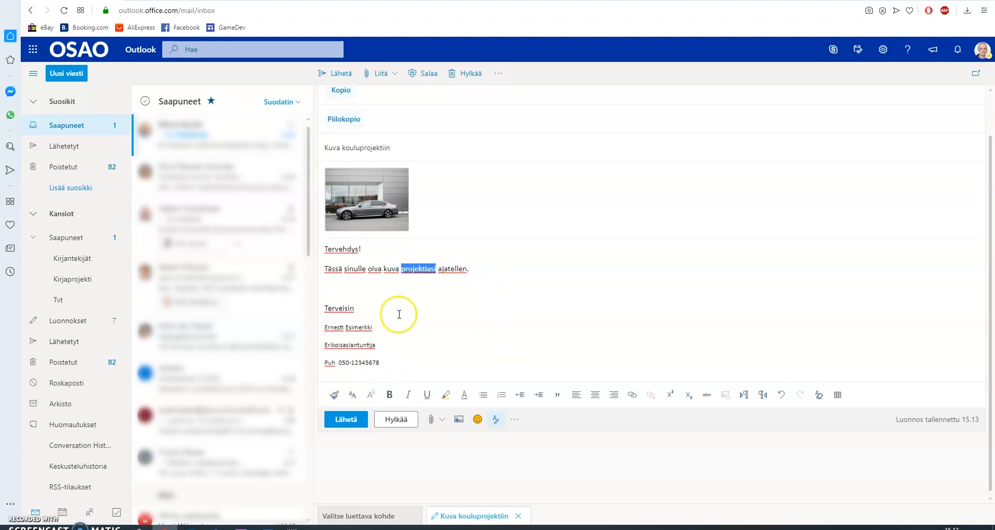
click(390, 396)
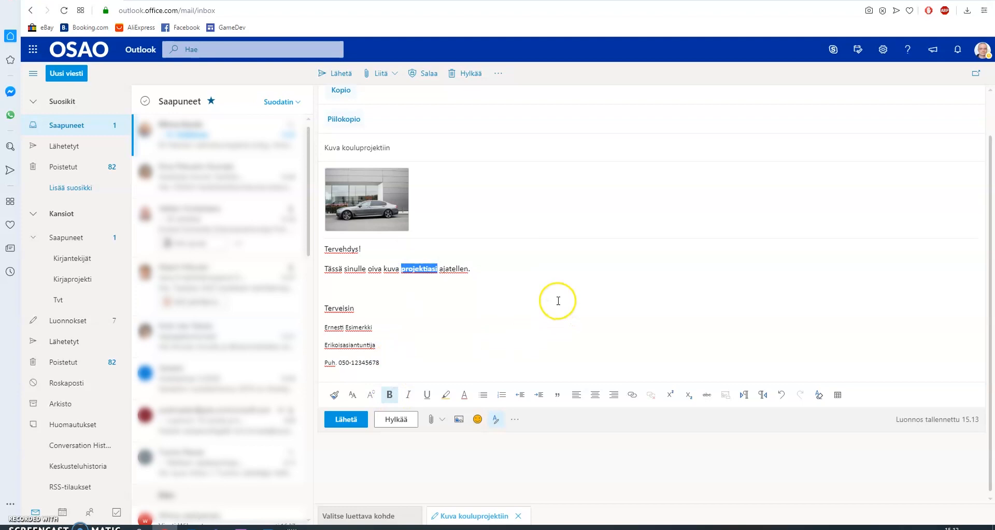
click(558, 301)
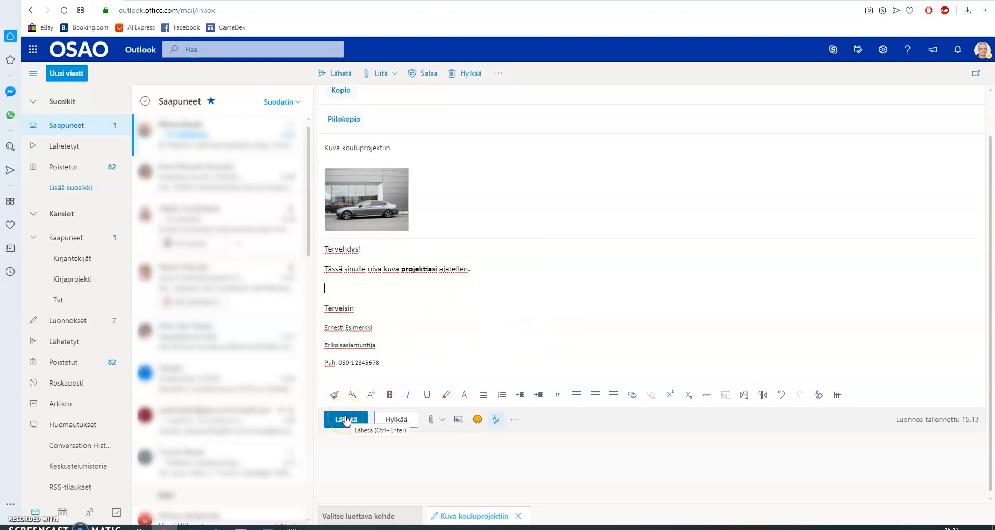
click(346, 420)
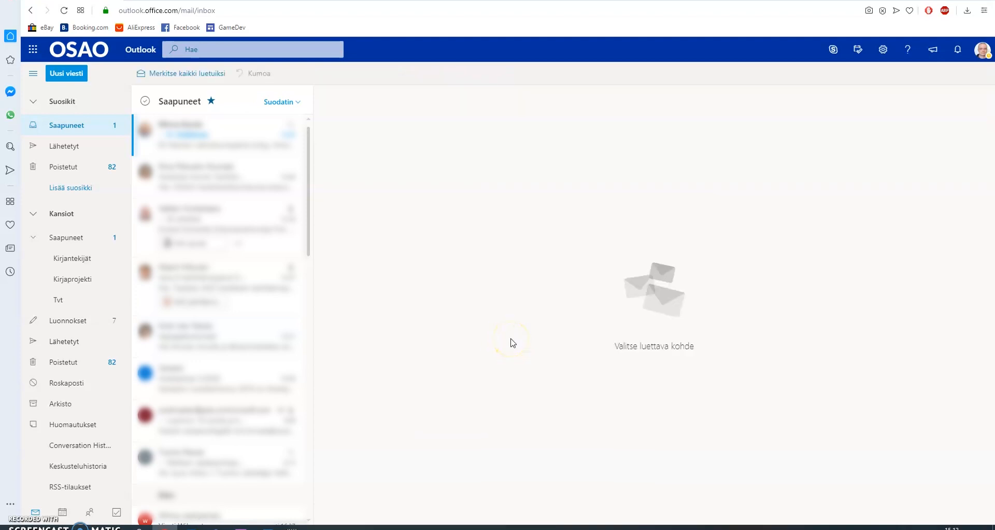